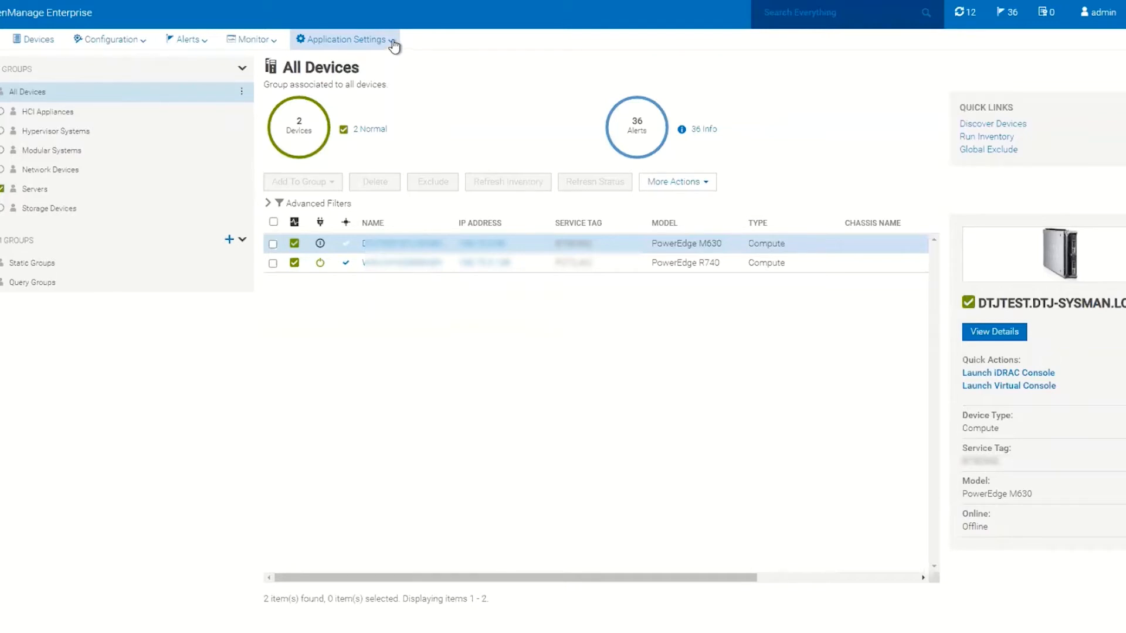
# Step: In Console Preferences, set Server Device Naming under Discovery Setting to iDRAC Hostname and apply
pyautogui.click(393, 42)
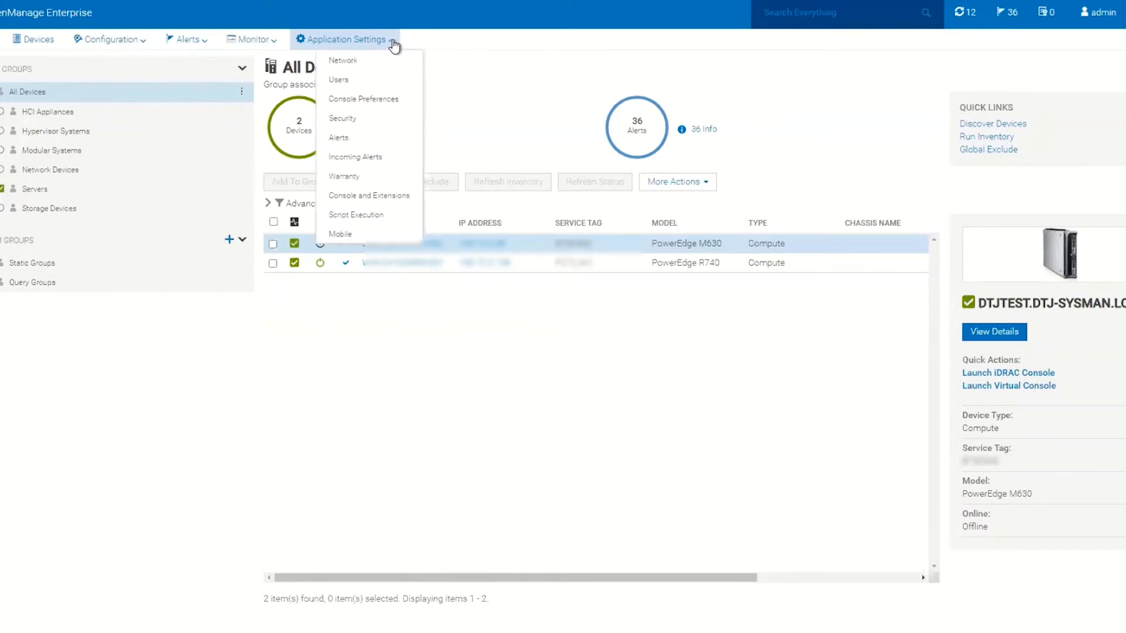
pyautogui.click(374, 102)
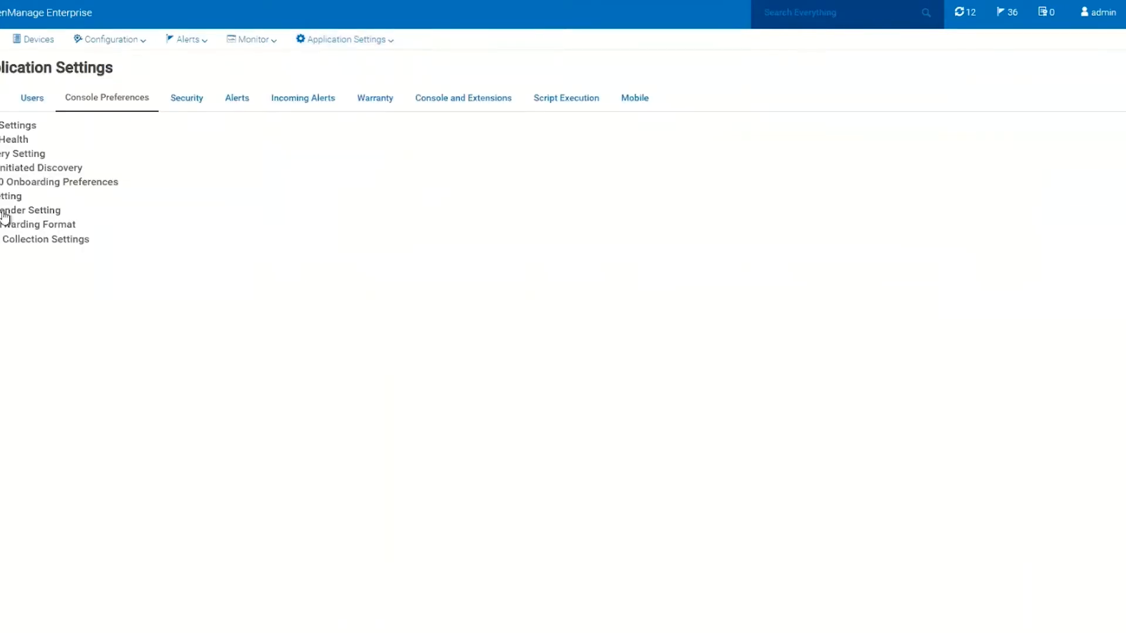
pyautogui.click(5, 154)
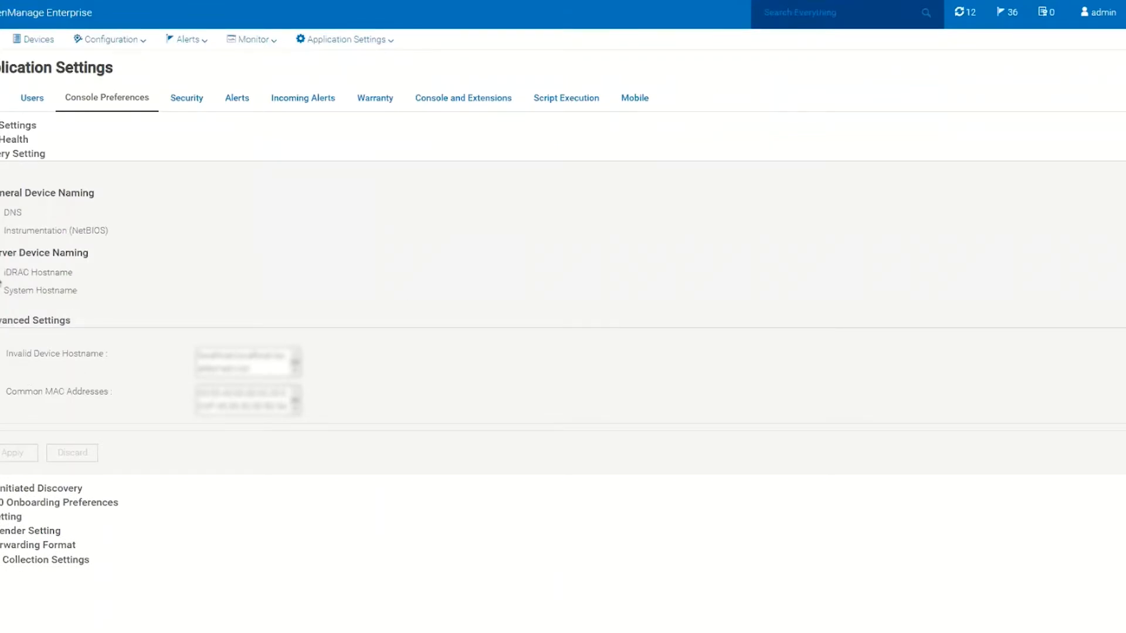
pyautogui.click(0, 275)
pyautogui.click(8, 456)
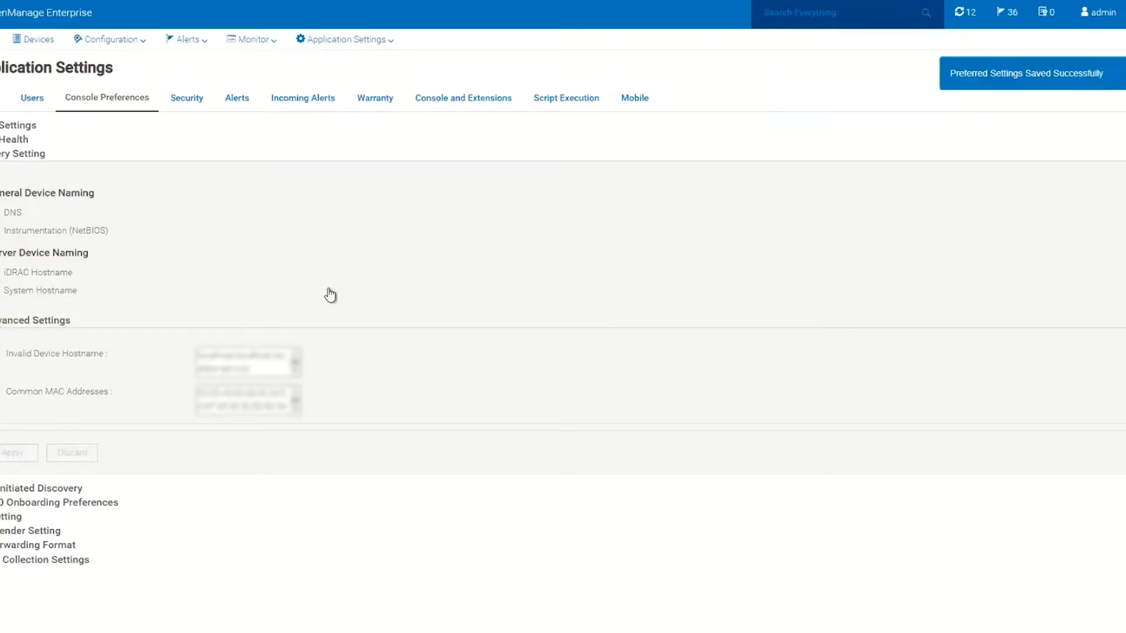
# Step: Go to Devices > Manage Credentials > Account Credentials in SupportAssist Enterprise
pyautogui.click(47, 44)
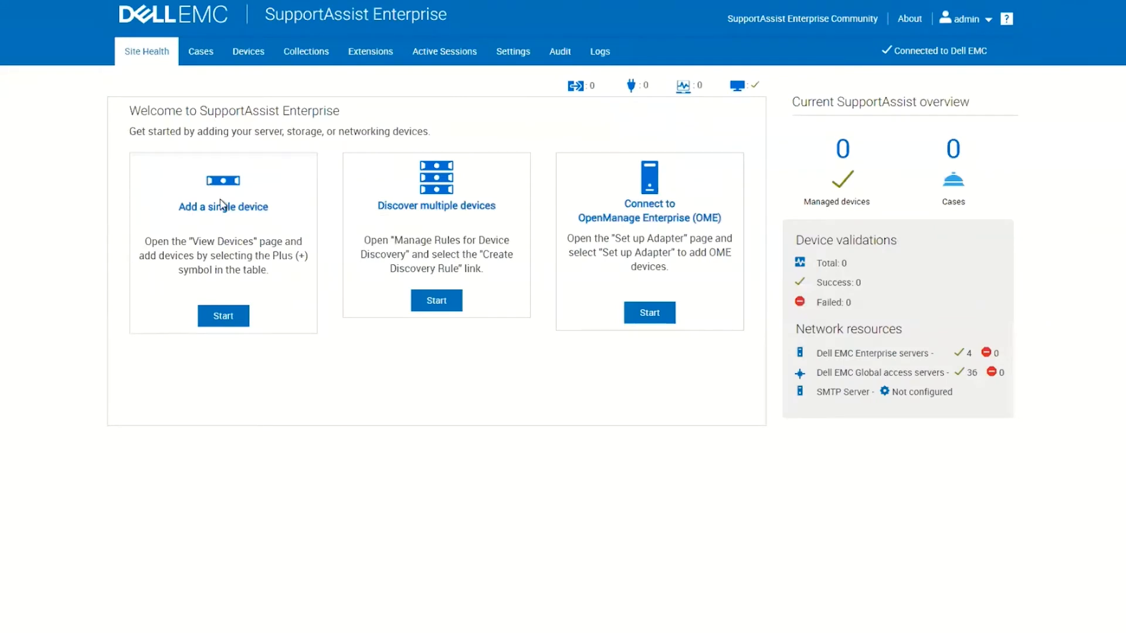
pyautogui.click(250, 58)
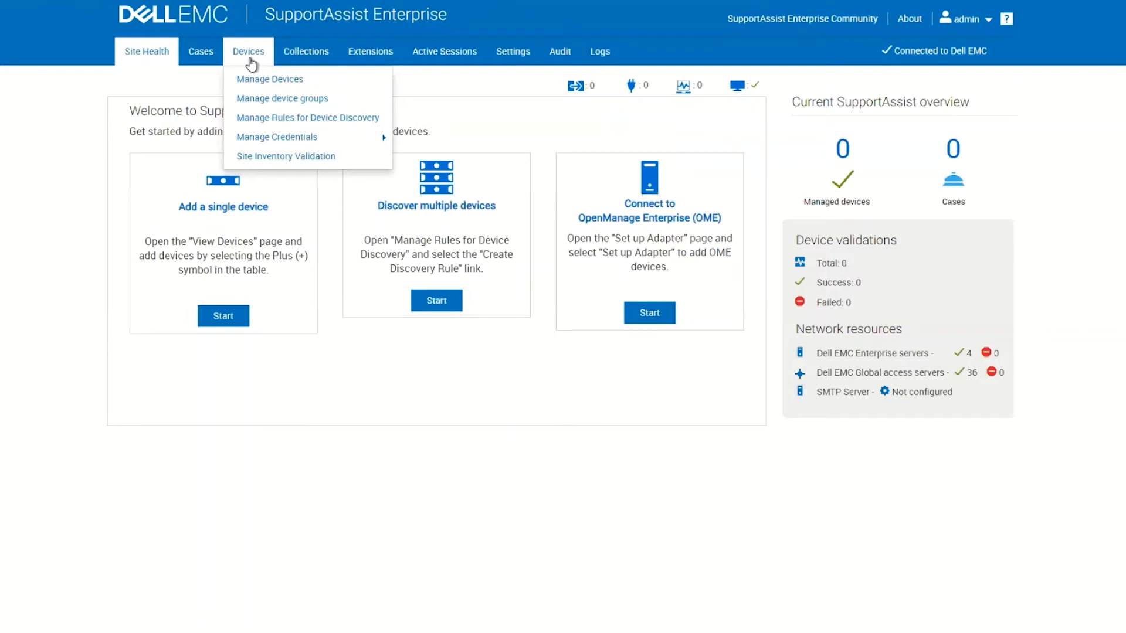
pyautogui.moveTo(279, 140)
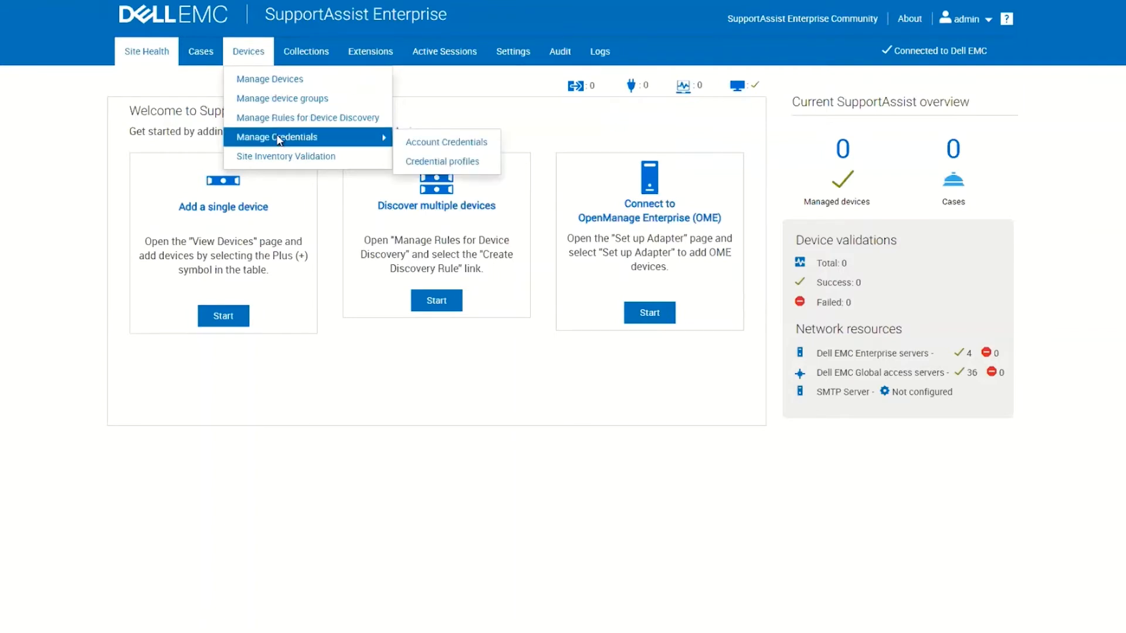
pyautogui.click(426, 147)
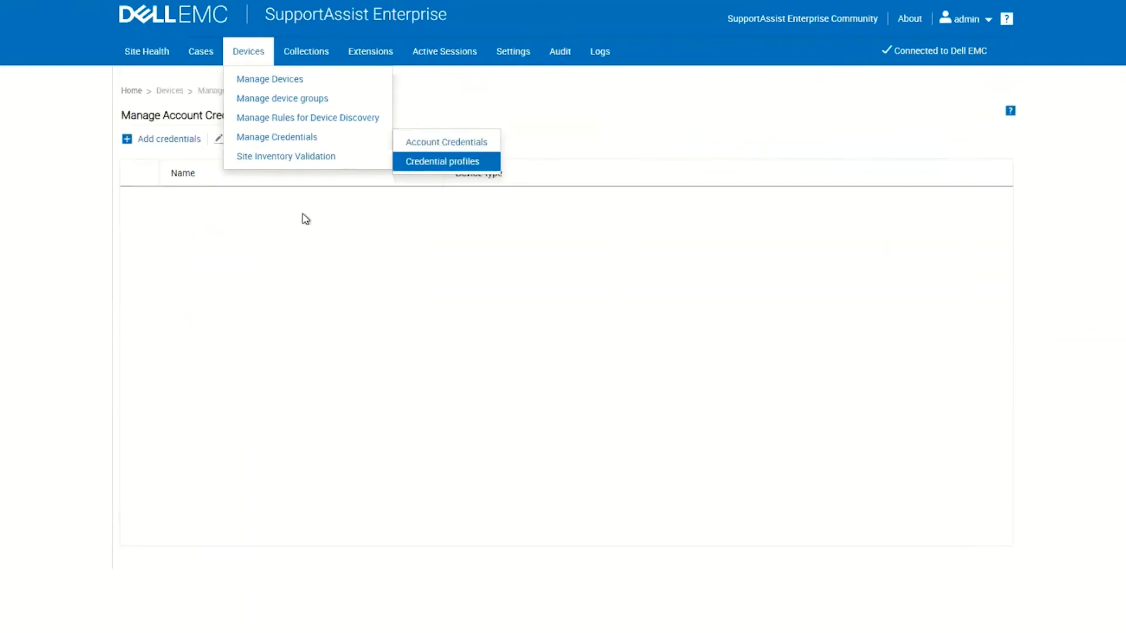
# Step: Add an iDRAC-type account credential named 'idrac' with its user name and password
pyautogui.click(182, 141)
pyautogui.click(377, 112)
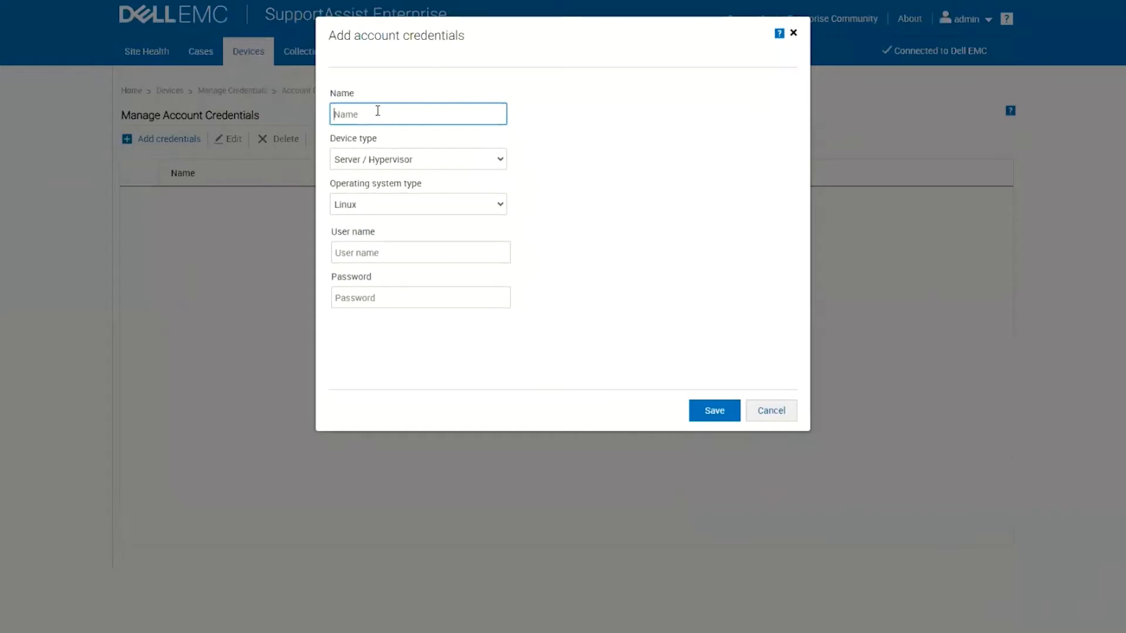
pyautogui.write('idrac')
pyautogui.click(377, 160)
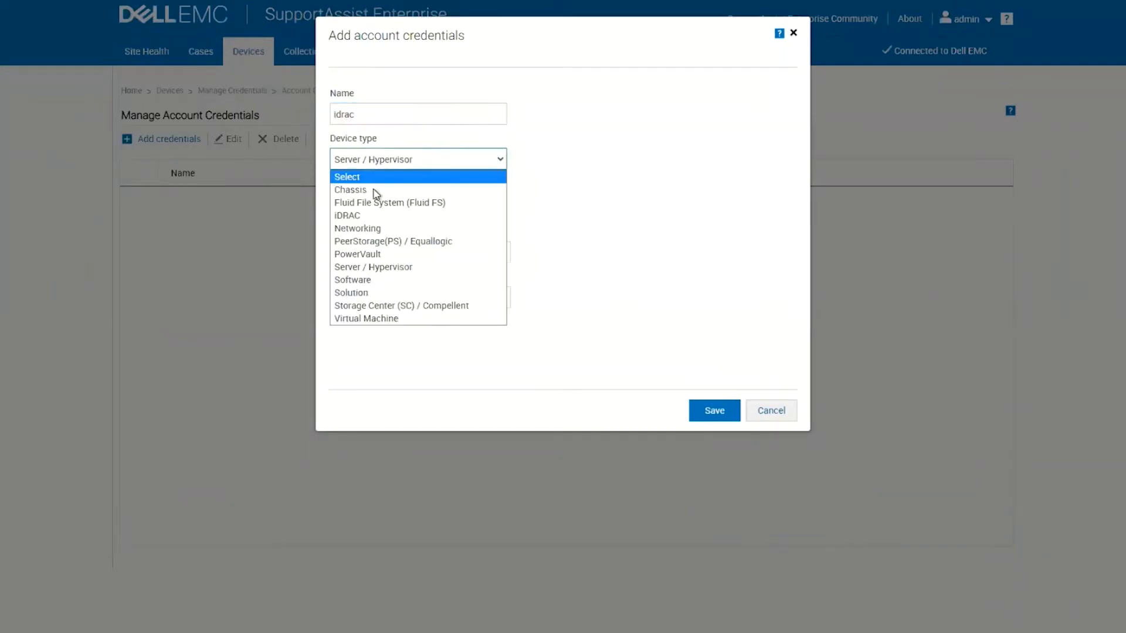
pyautogui.click(364, 215)
pyautogui.click(363, 209)
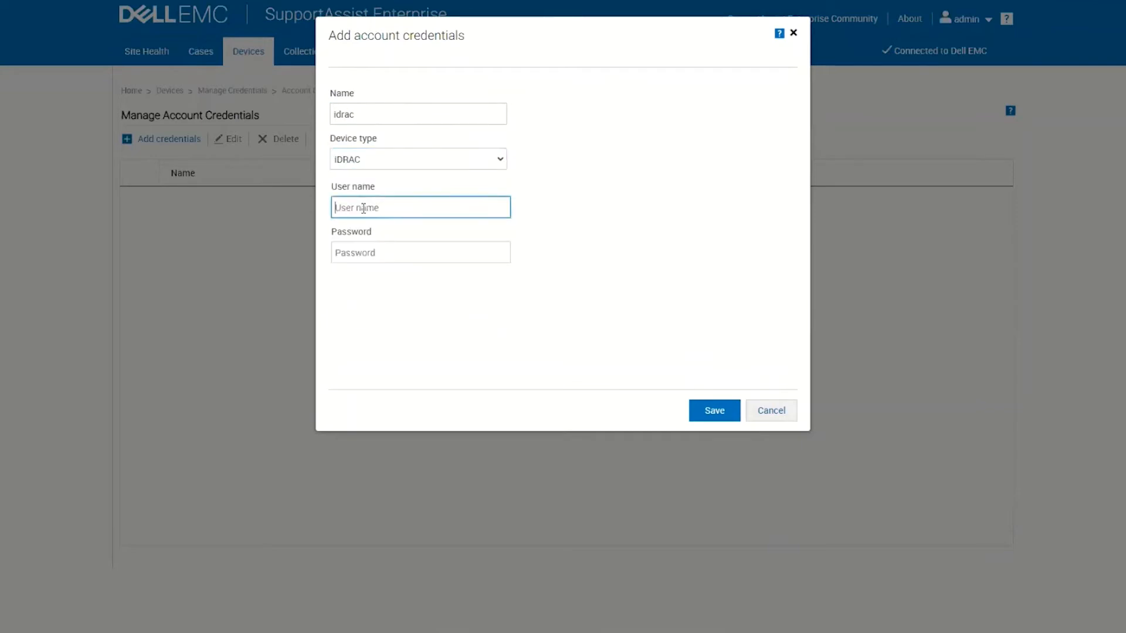
pyautogui.write('root')
pyautogui.click(367, 255)
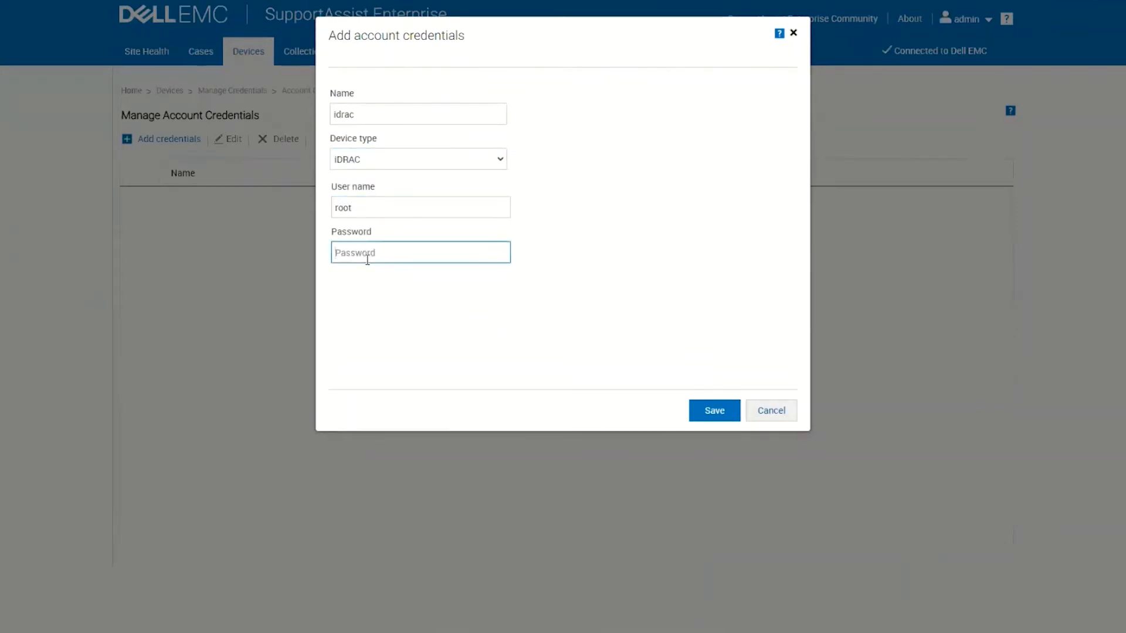
pyautogui.write('calvin')
pyautogui.click(711, 412)
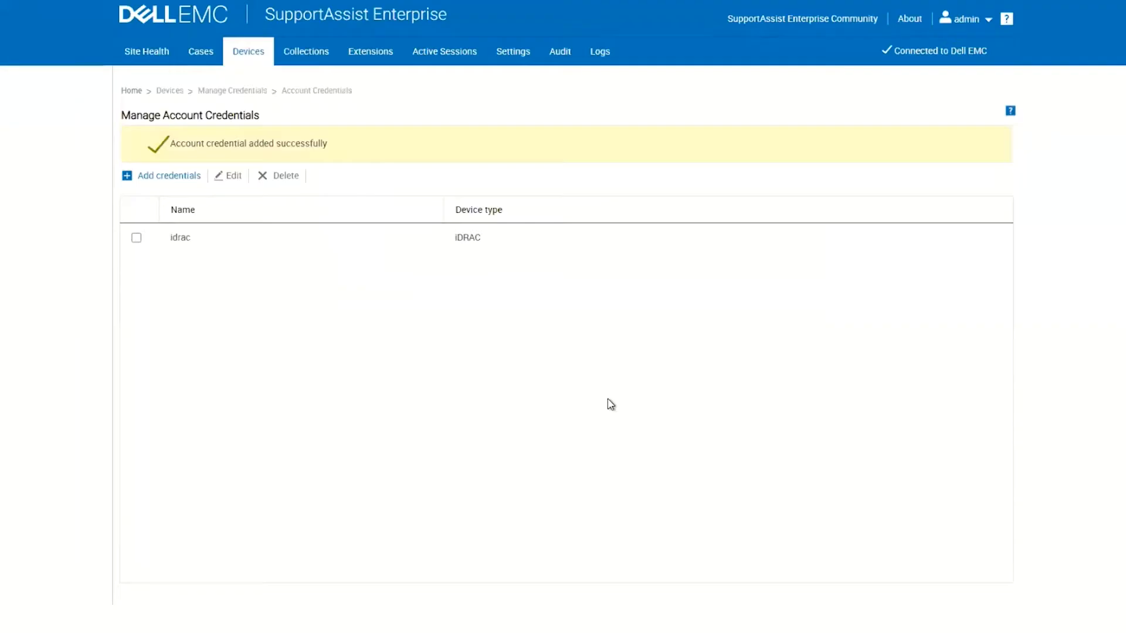
# Step: Go to the Manage Credential Profiles page under Devices
pyautogui.click(249, 63)
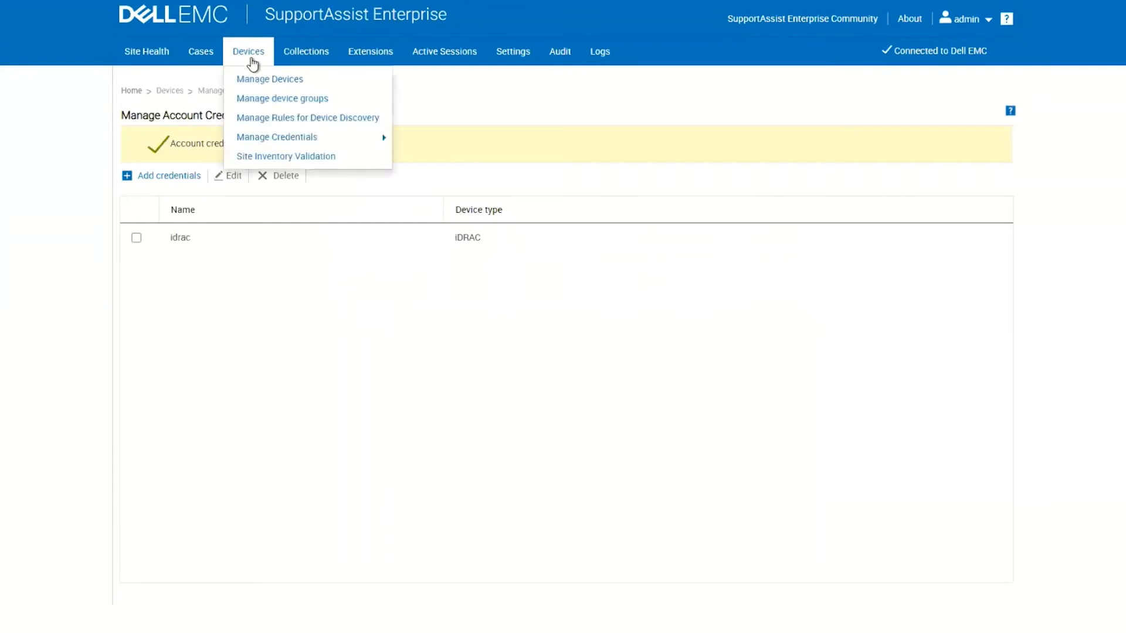
pyautogui.moveTo(381, 133)
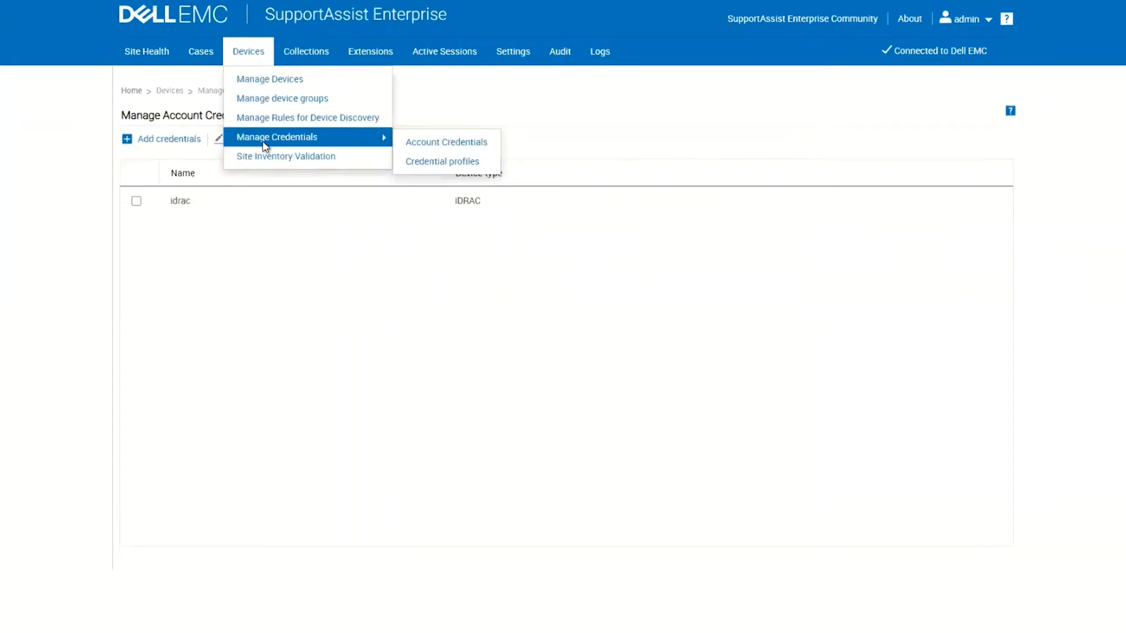
pyautogui.click(422, 164)
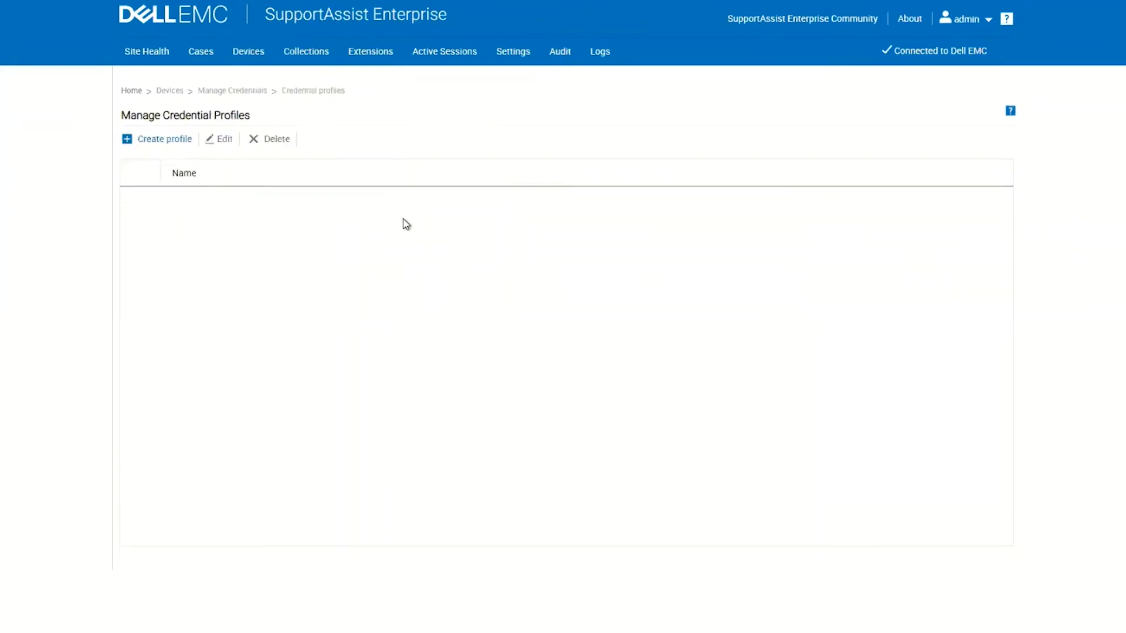
# Step: Create credential profile 'OM Enterprise' using the idrac account credential for iDRAC devices
pyautogui.click(158, 140)
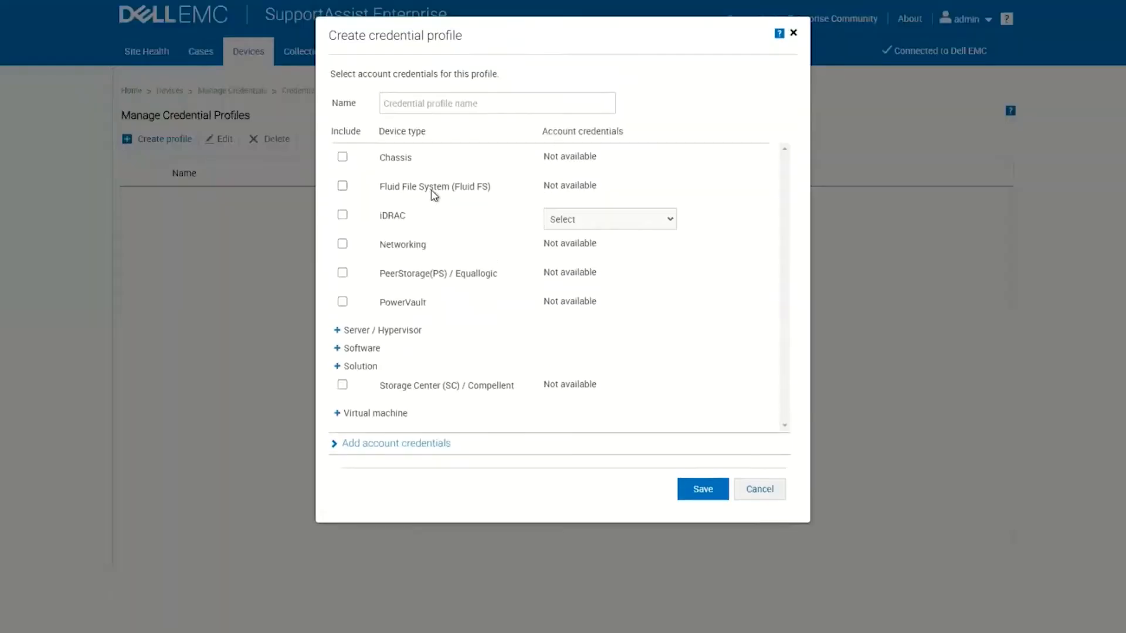
pyautogui.click(426, 103)
pyautogui.write('O')
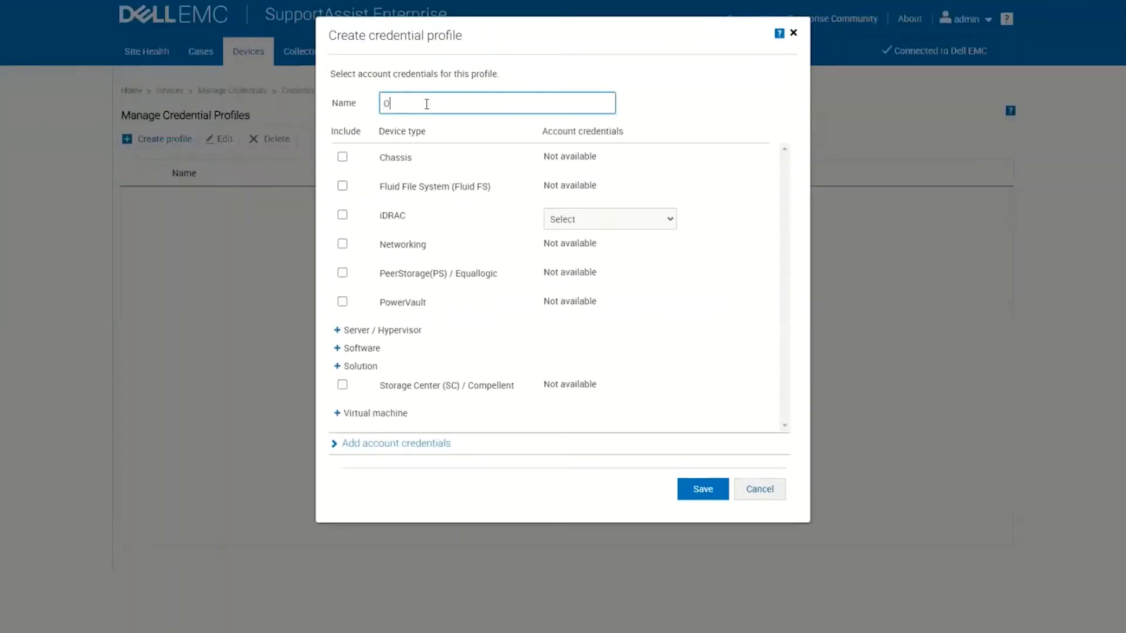
pyautogui.write('M Enterprise')
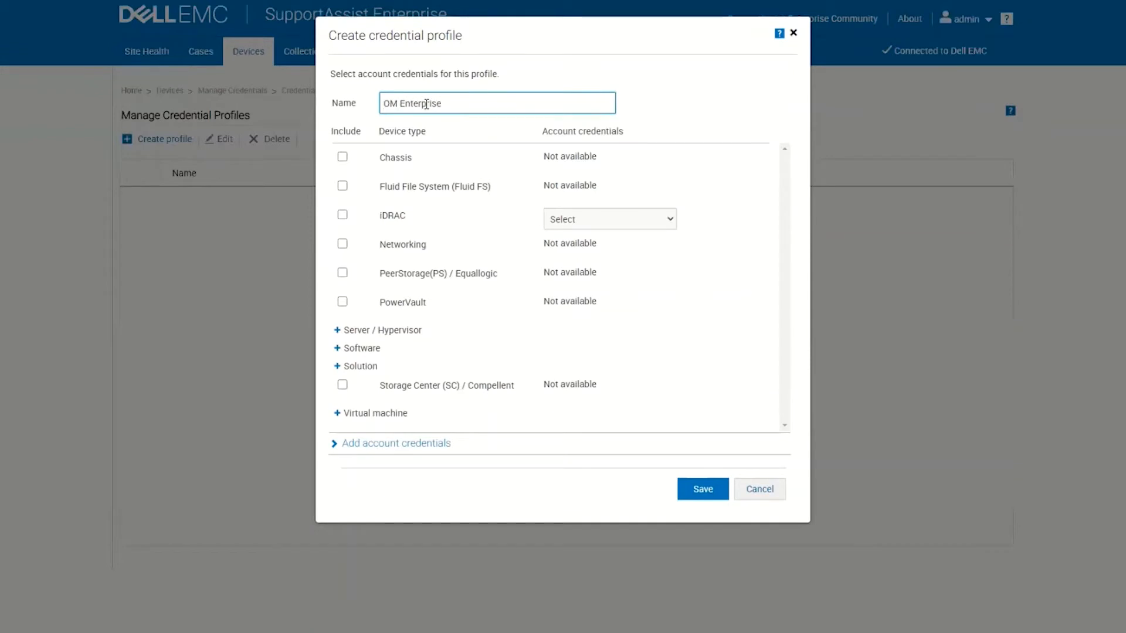
pyautogui.click(343, 218)
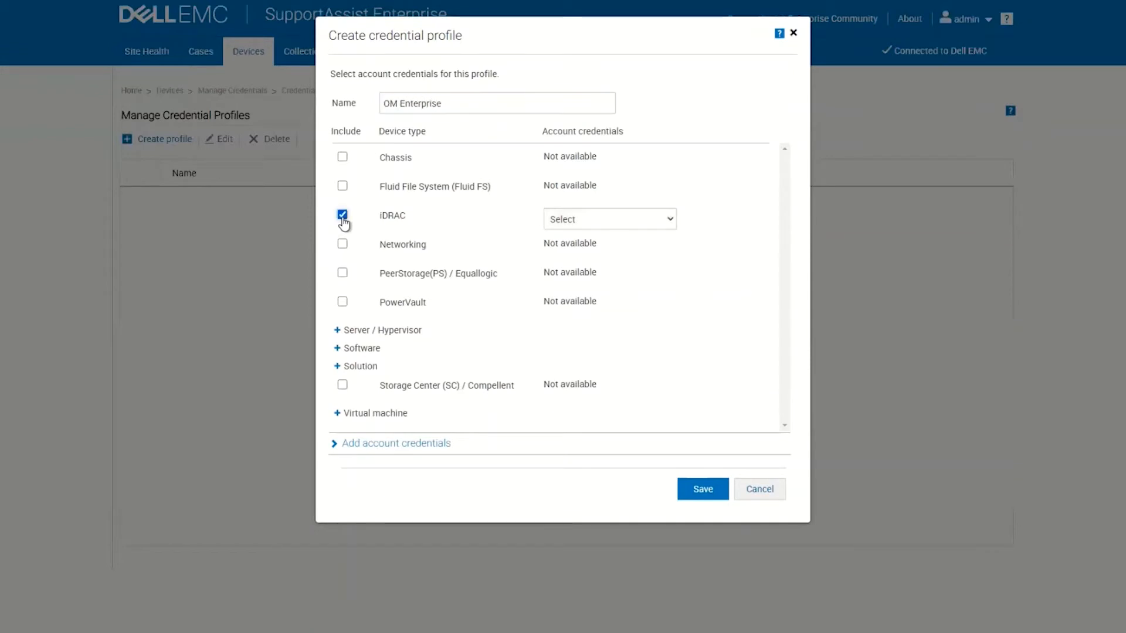
pyautogui.click(587, 226)
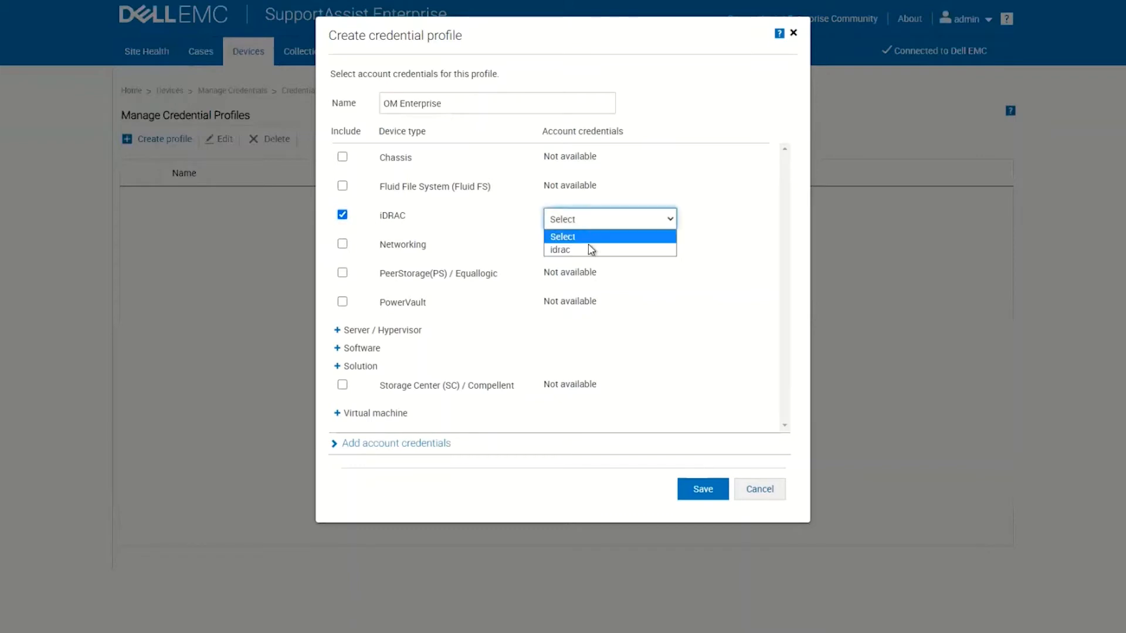
pyautogui.click(586, 250)
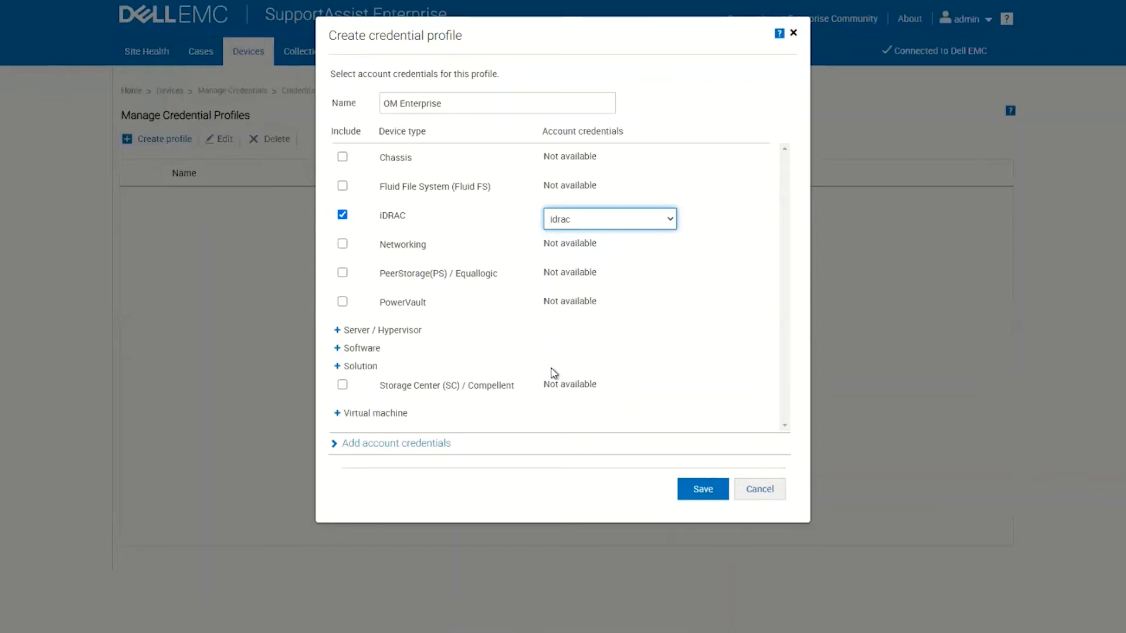
pyautogui.click(691, 495)
# Step: Save the OM Enterprise profile and go to Extensions > Manage Adapters
pyautogui.click(692, 501)
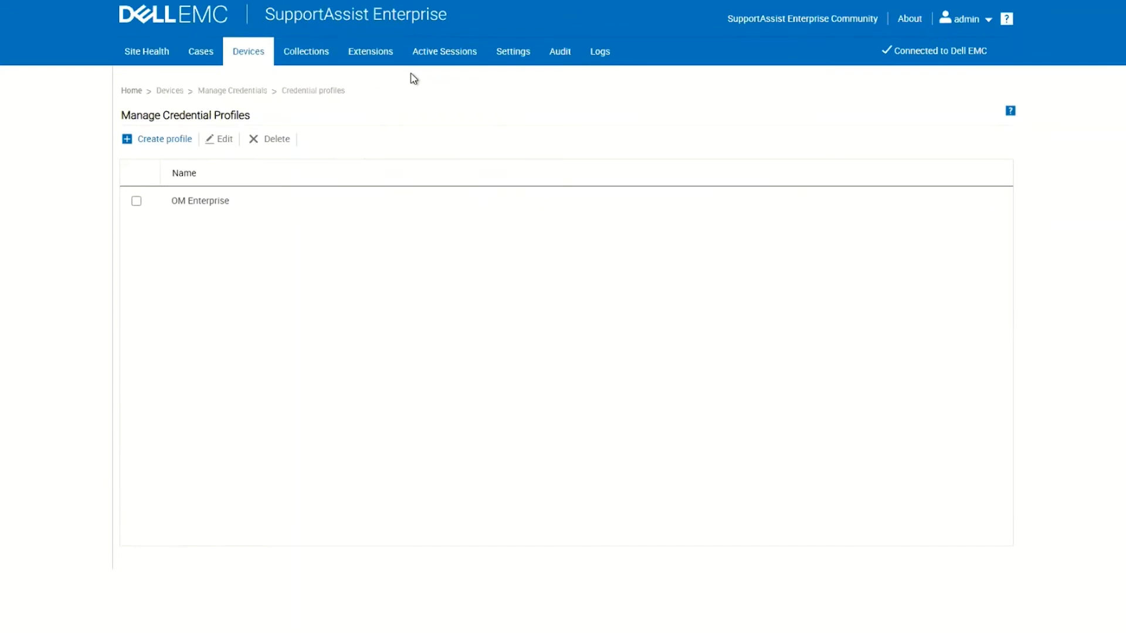
pyautogui.moveTo(368, 63)
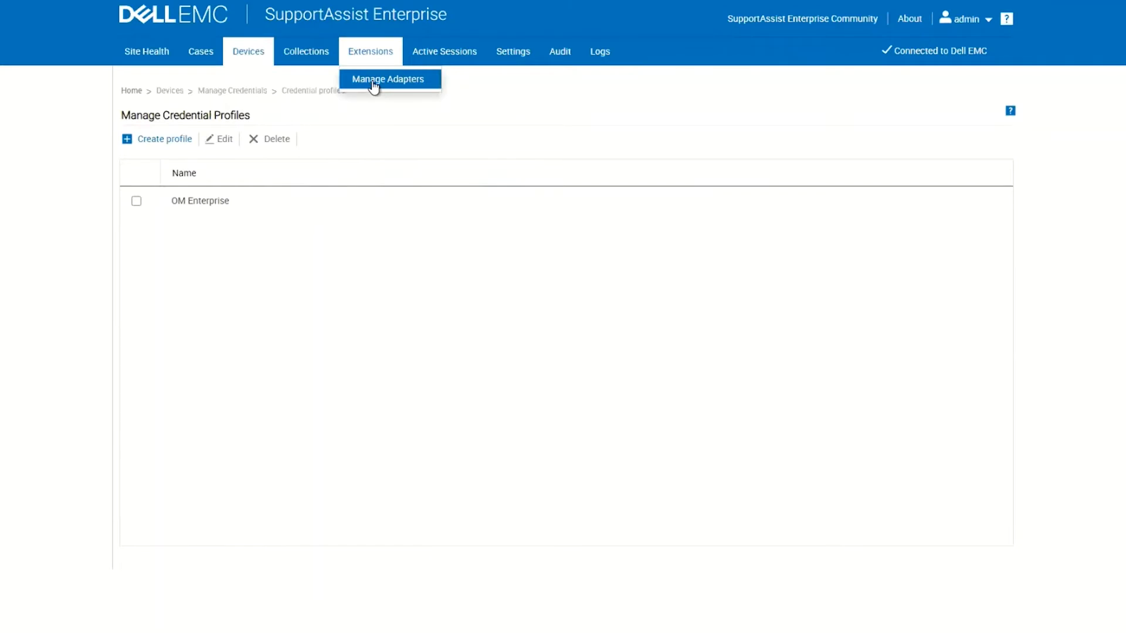
pyautogui.click(374, 83)
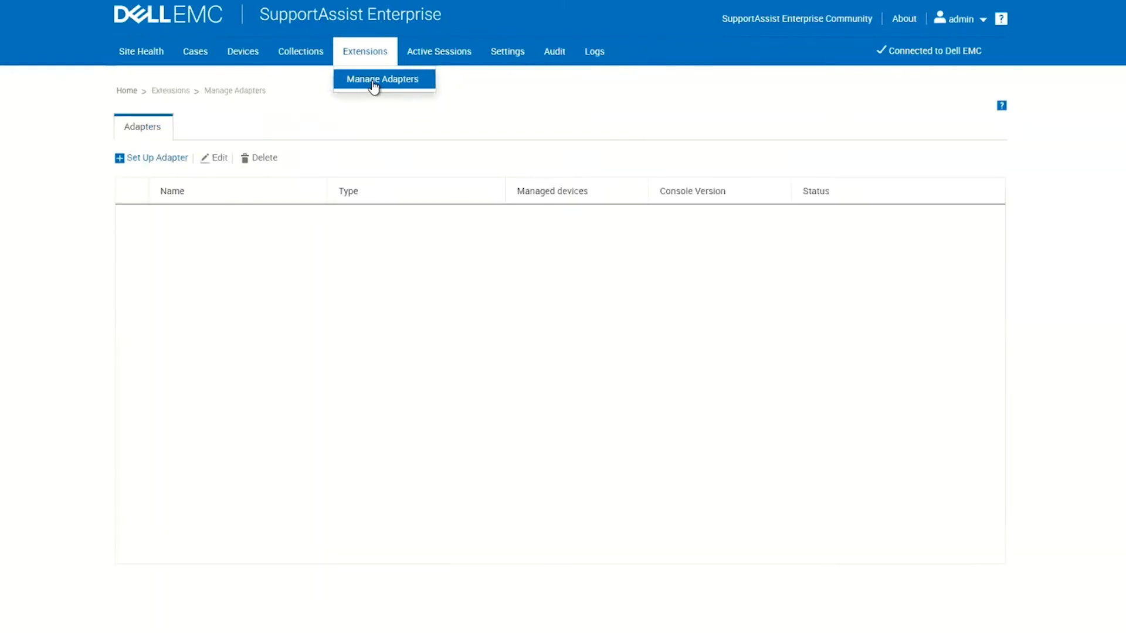
# Step: Start an OpenManage Enterprise adapter named 'OM Enterprise' with the saved console host address
pyautogui.click(154, 159)
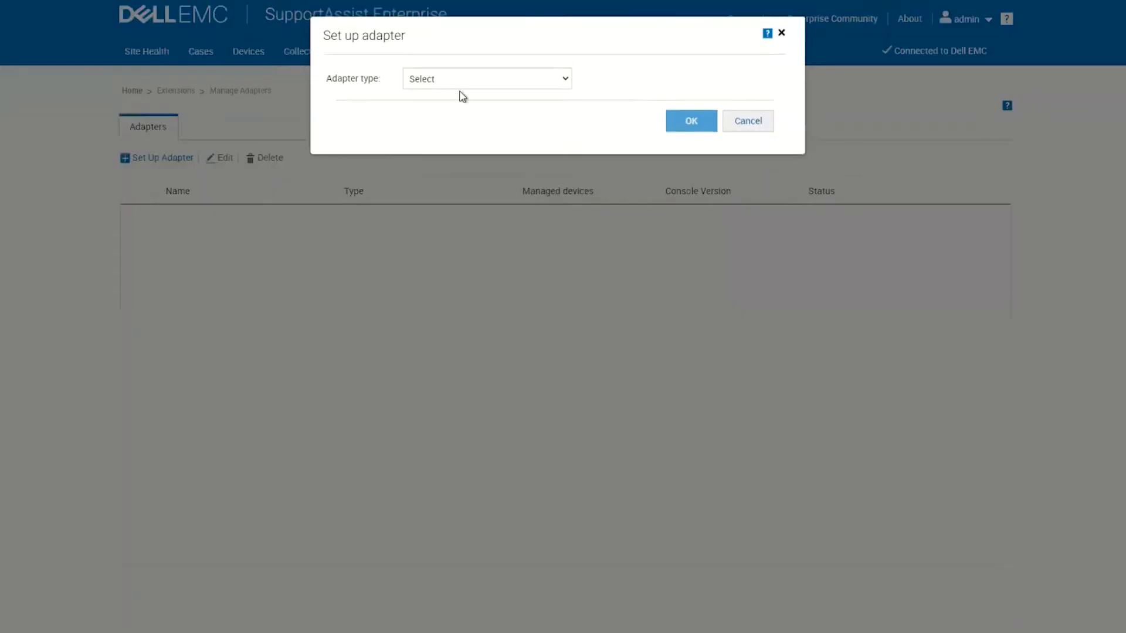
pyautogui.click(458, 87)
pyautogui.click(447, 109)
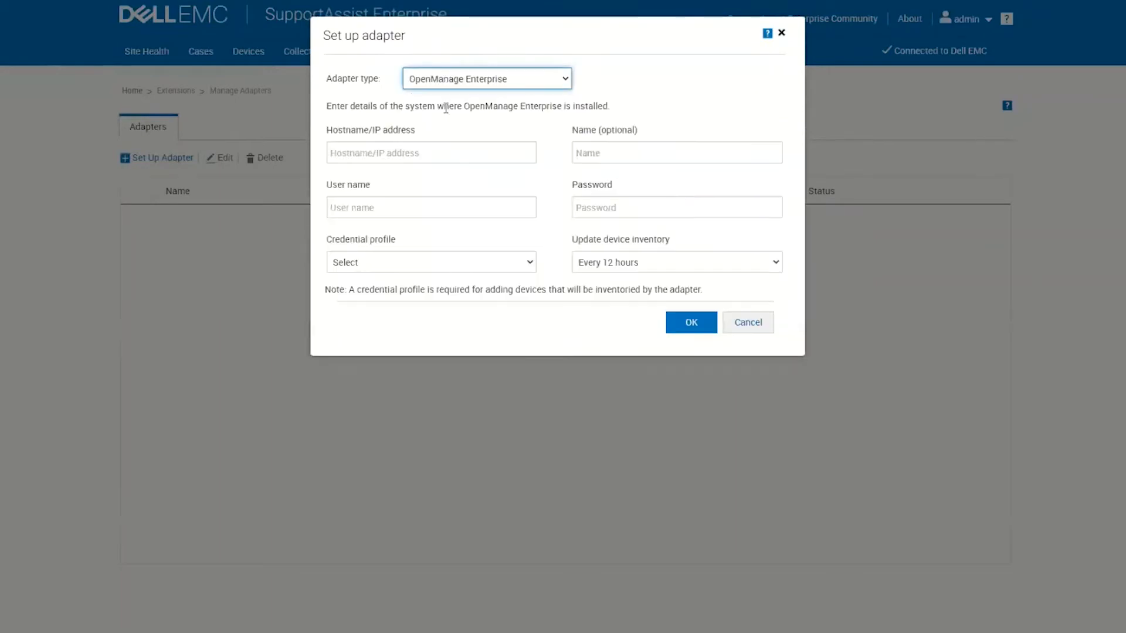
pyautogui.click(406, 153)
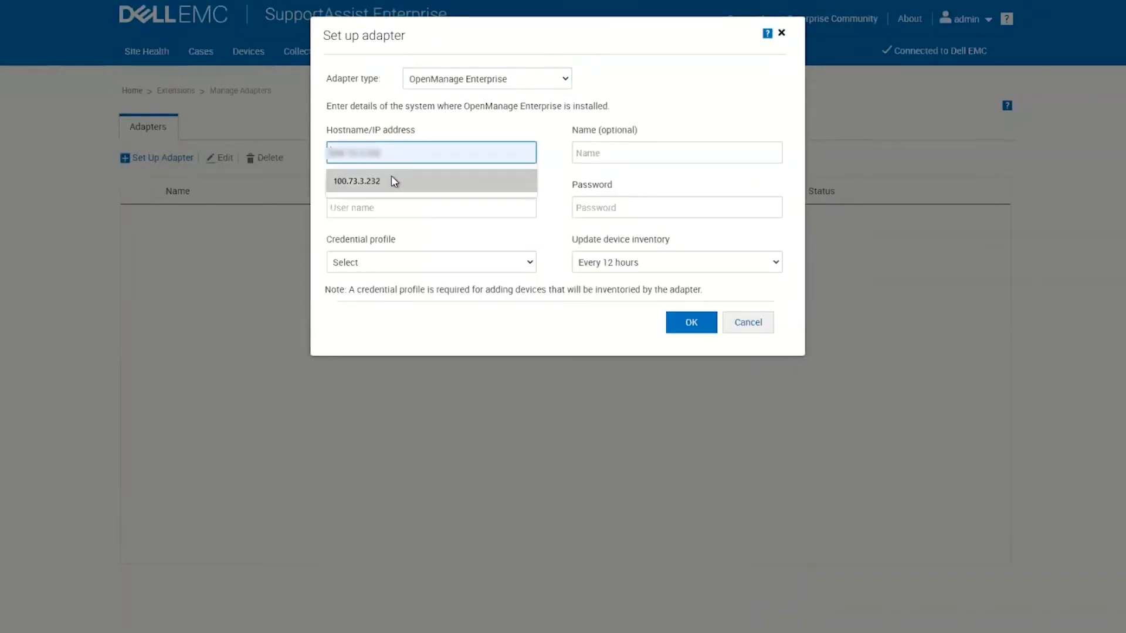
pyautogui.click(392, 178)
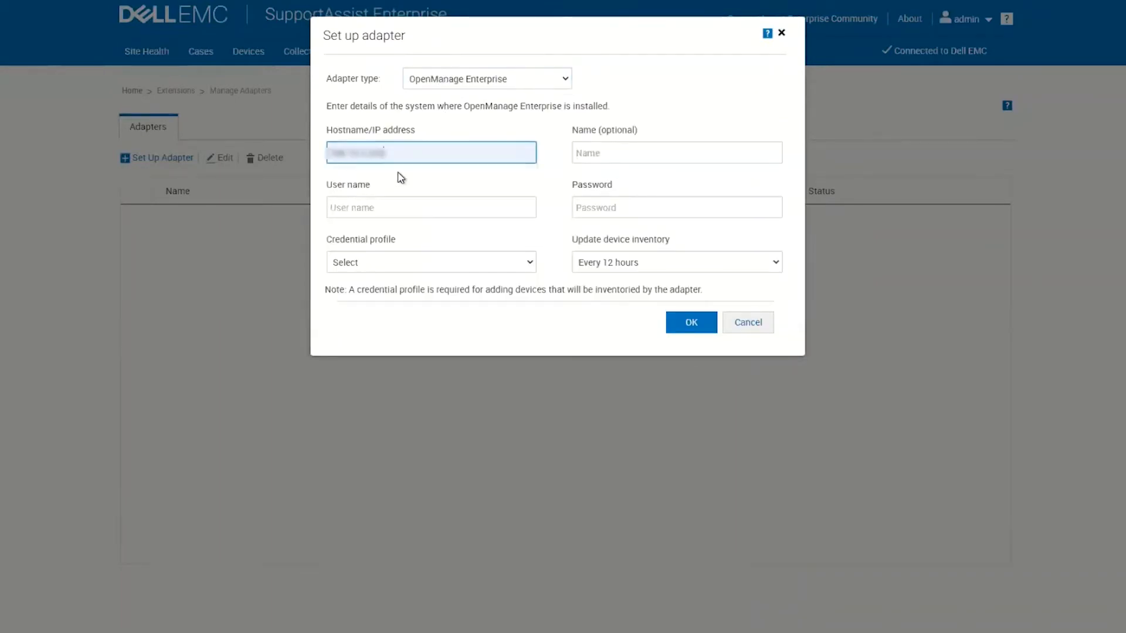
pyautogui.click(593, 152)
pyautogui.click(598, 183)
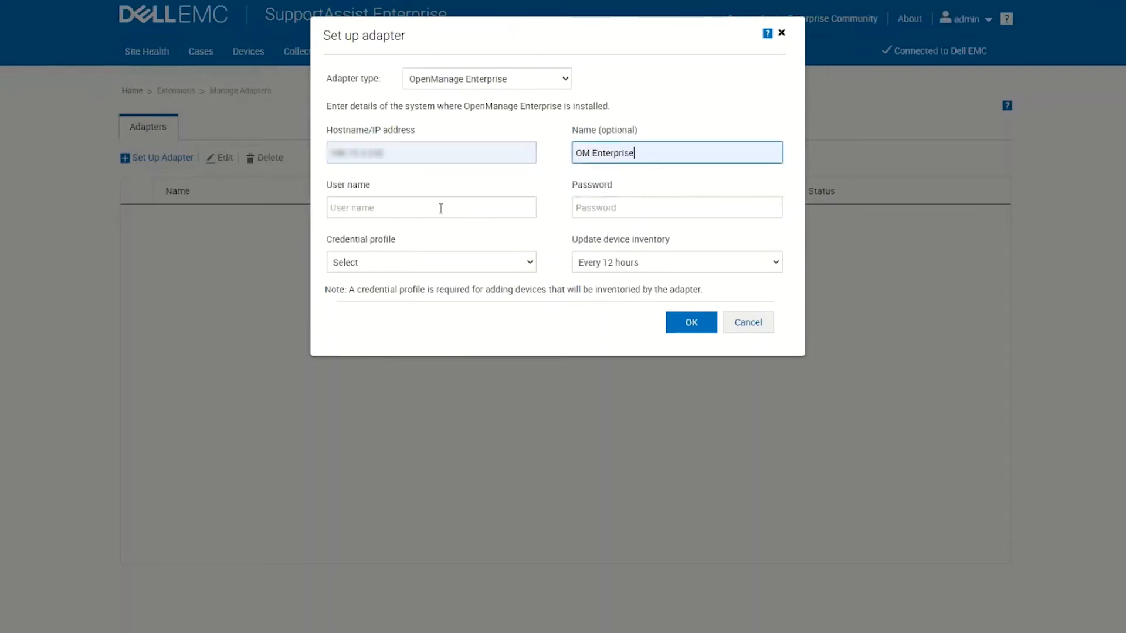
# Step: Enter the console user name and password and select the OM Enterprise credential profile
pyautogui.click(438, 200)
pyautogui.write('admin1')
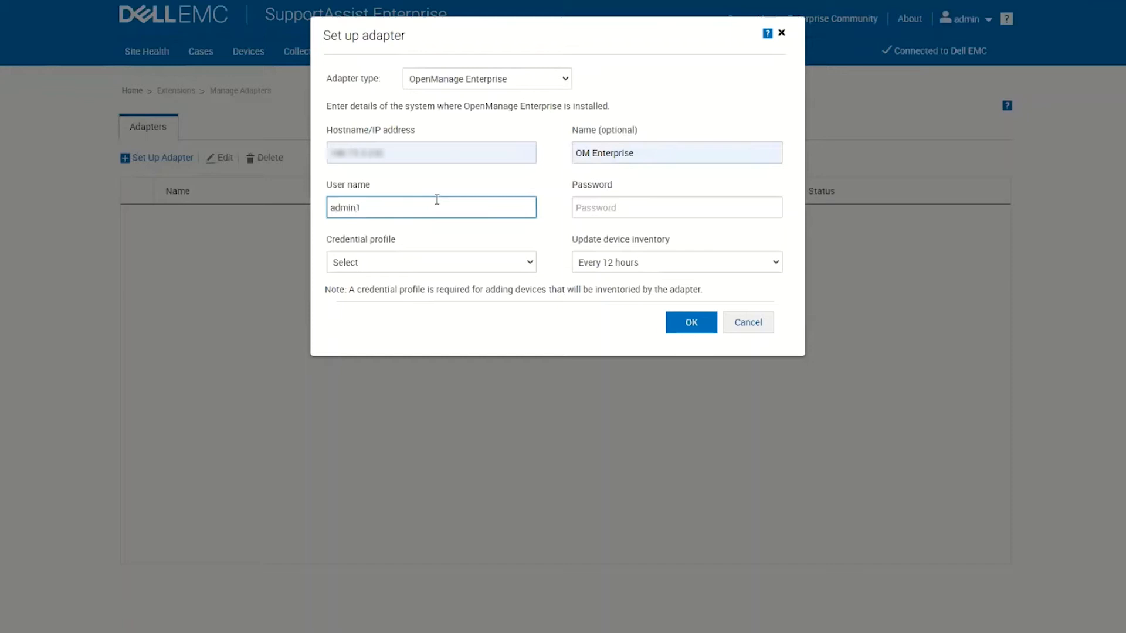
pyautogui.press('Tab')
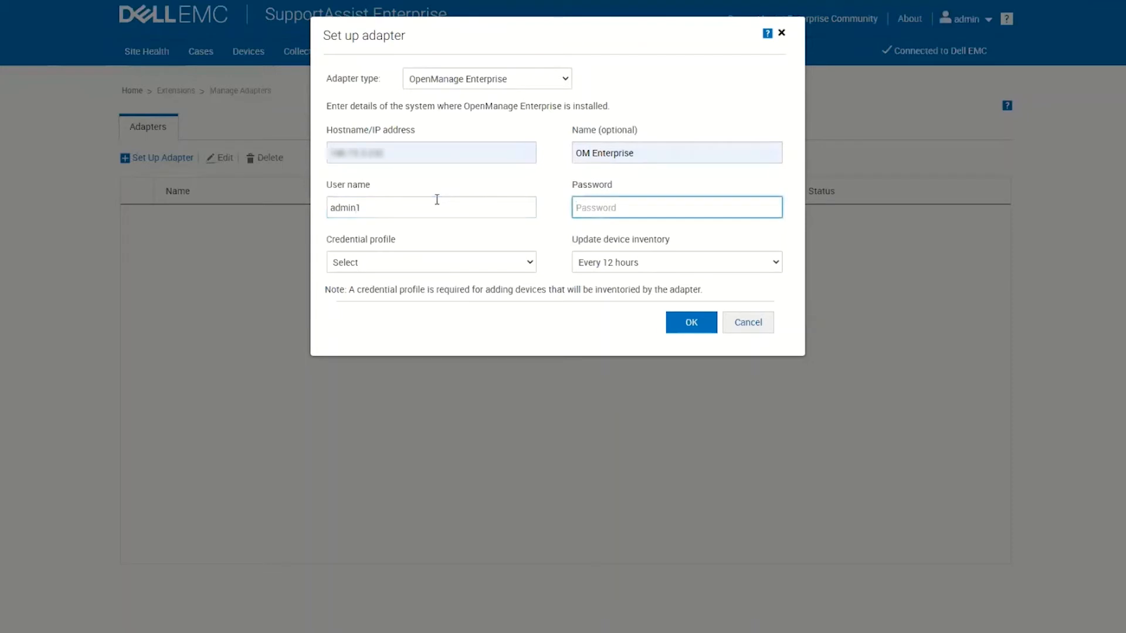
pyautogui.write('********')
pyautogui.click(418, 274)
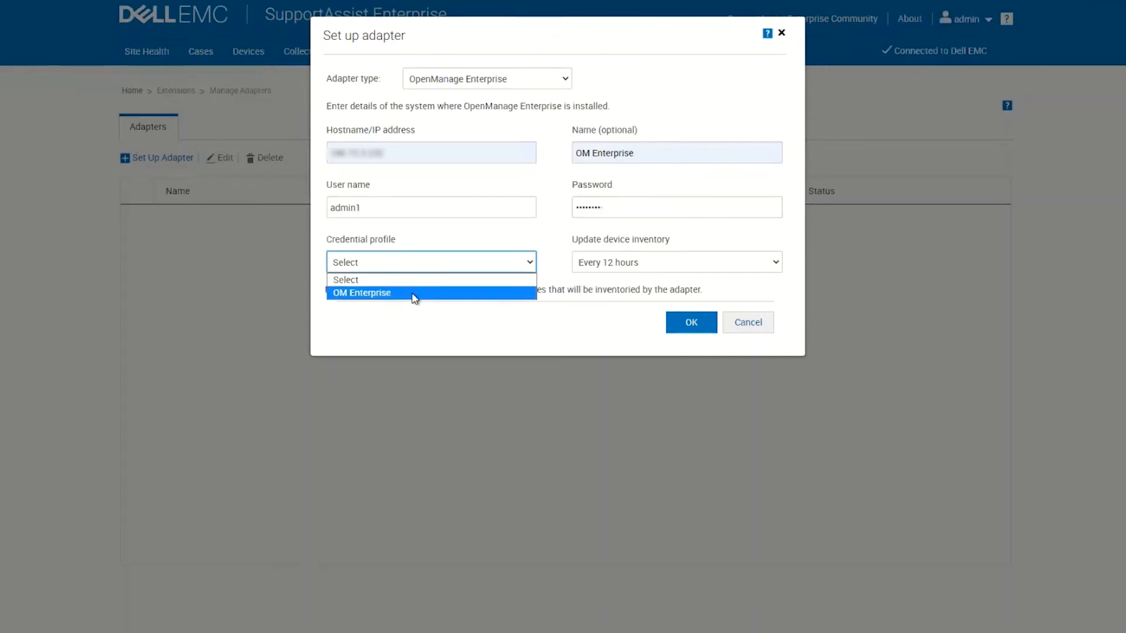
pyautogui.click(415, 294)
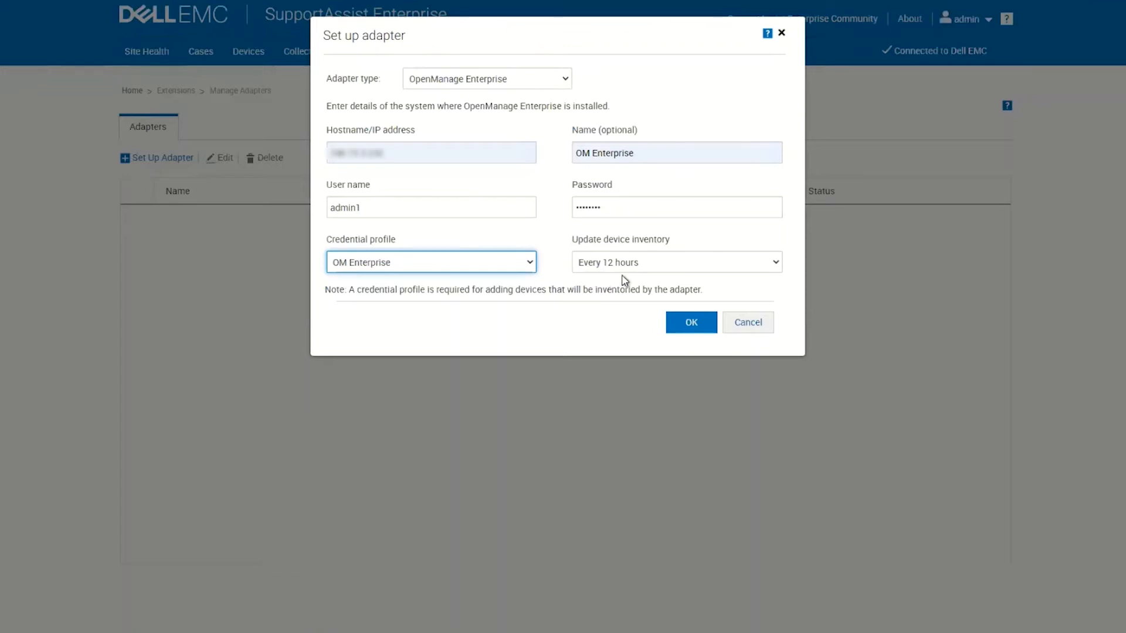
# Step: Review the Update device inventory frequency options and keep Every 12 hours
pyautogui.click(656, 267)
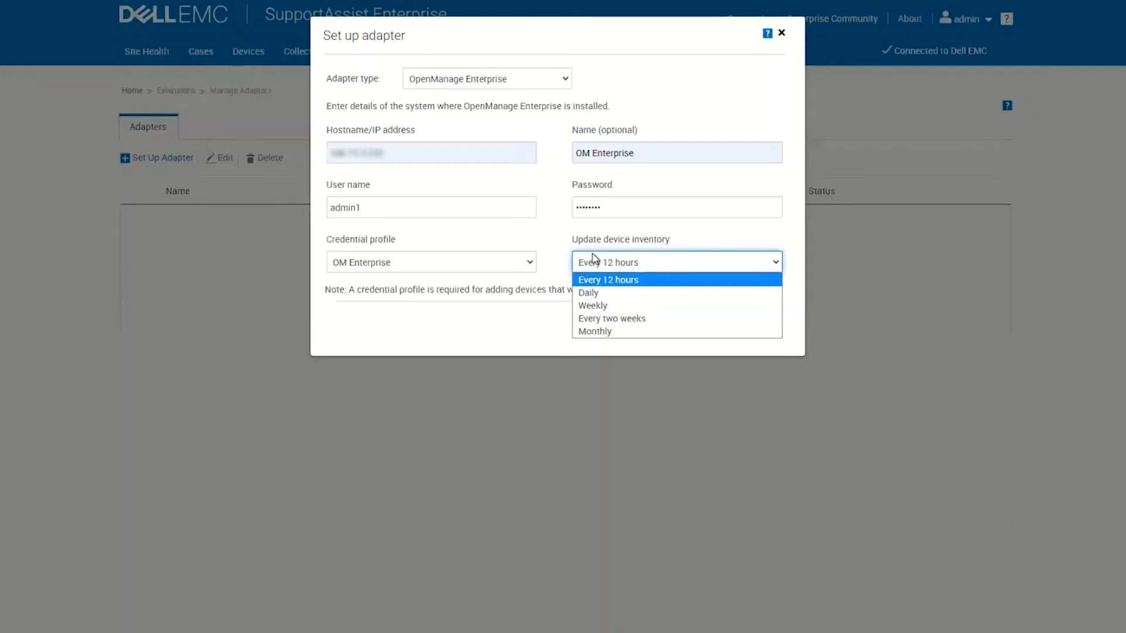
pyautogui.click(551, 244)
# Step: Confirm the adapter and wait until it shows Connected, version 3.4.0, with 2 devices added
pyautogui.click(689, 327)
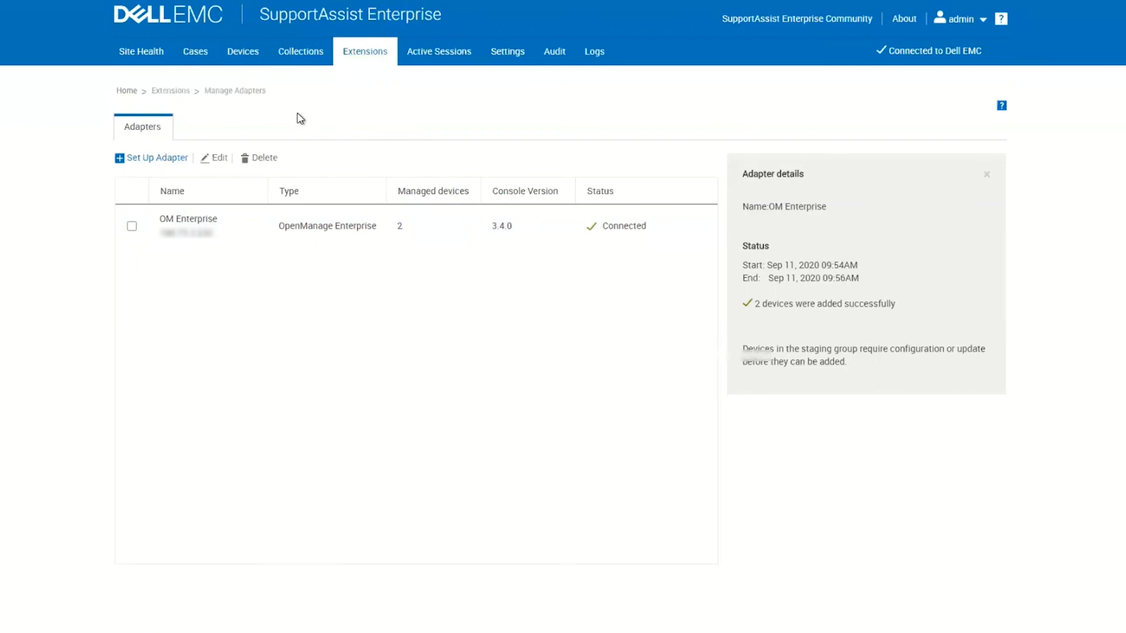
pyautogui.moveTo(249, 57)
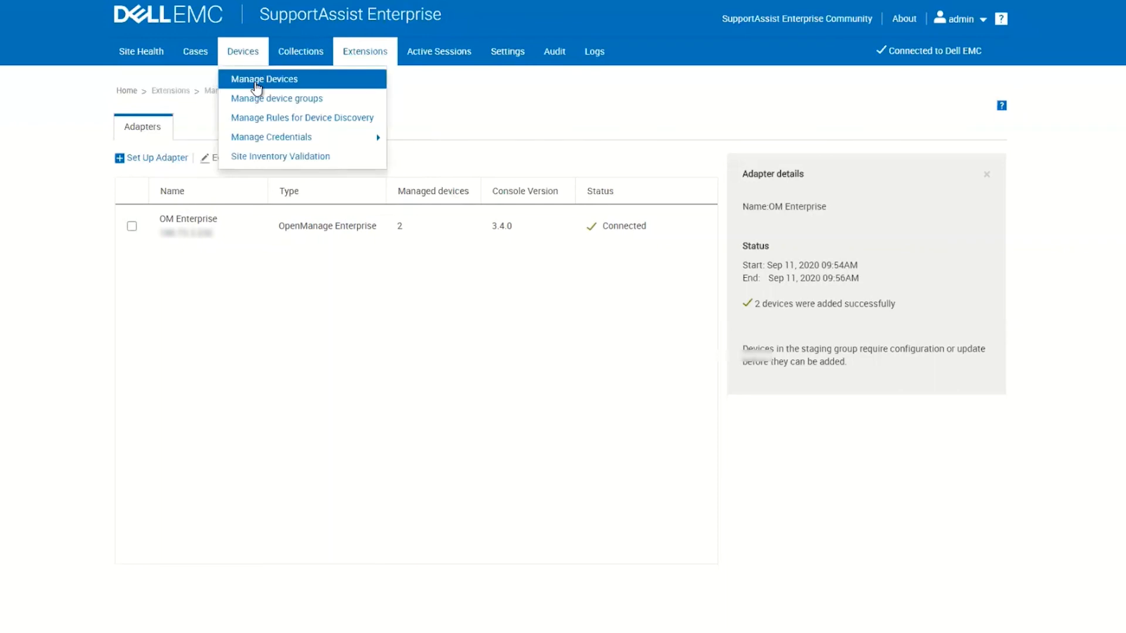
# Step: Open Manage Devices and view the PowerEdge M630's details panel
pyautogui.click(256, 86)
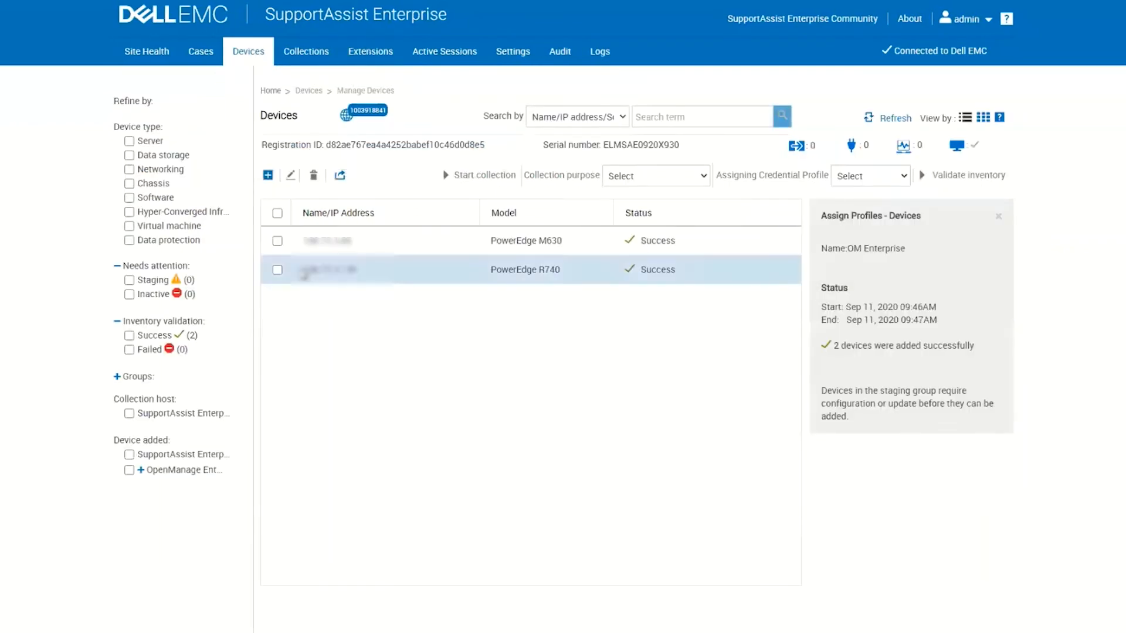
pyautogui.click(278, 241)
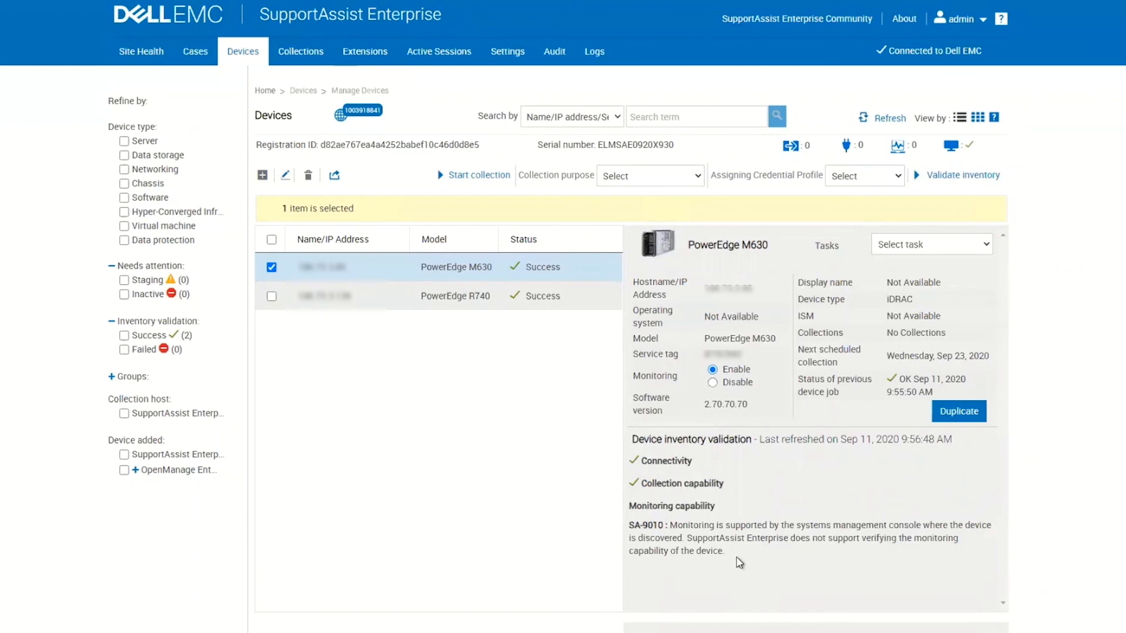
pyautogui.moveTo(725, 552); pyautogui.dragTo(632, 440)
pyautogui.click(782, 512)
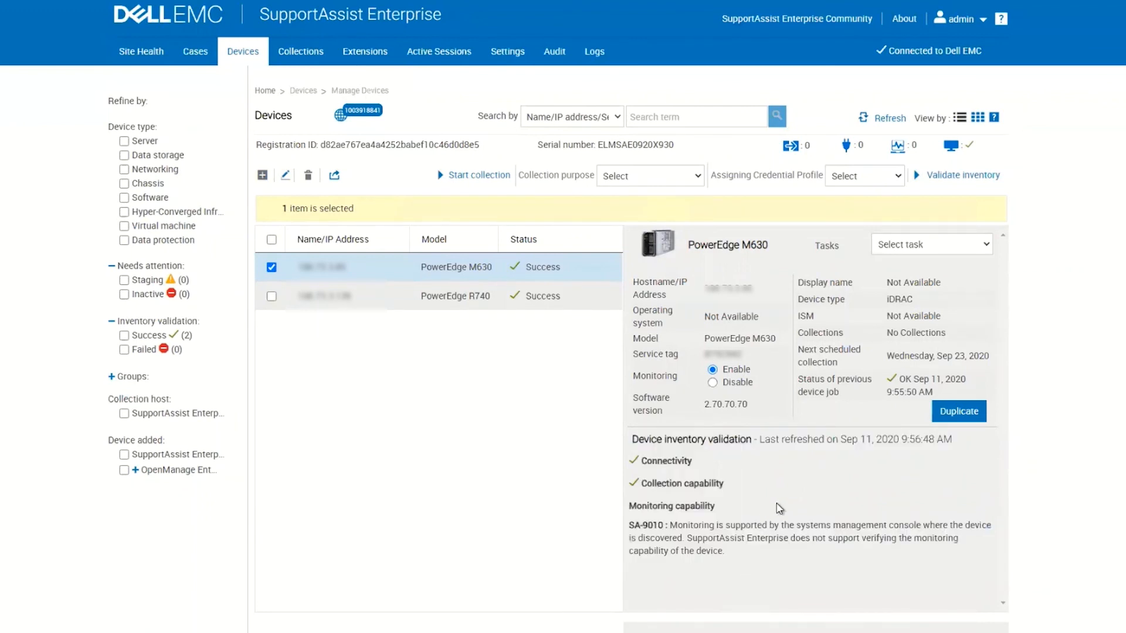